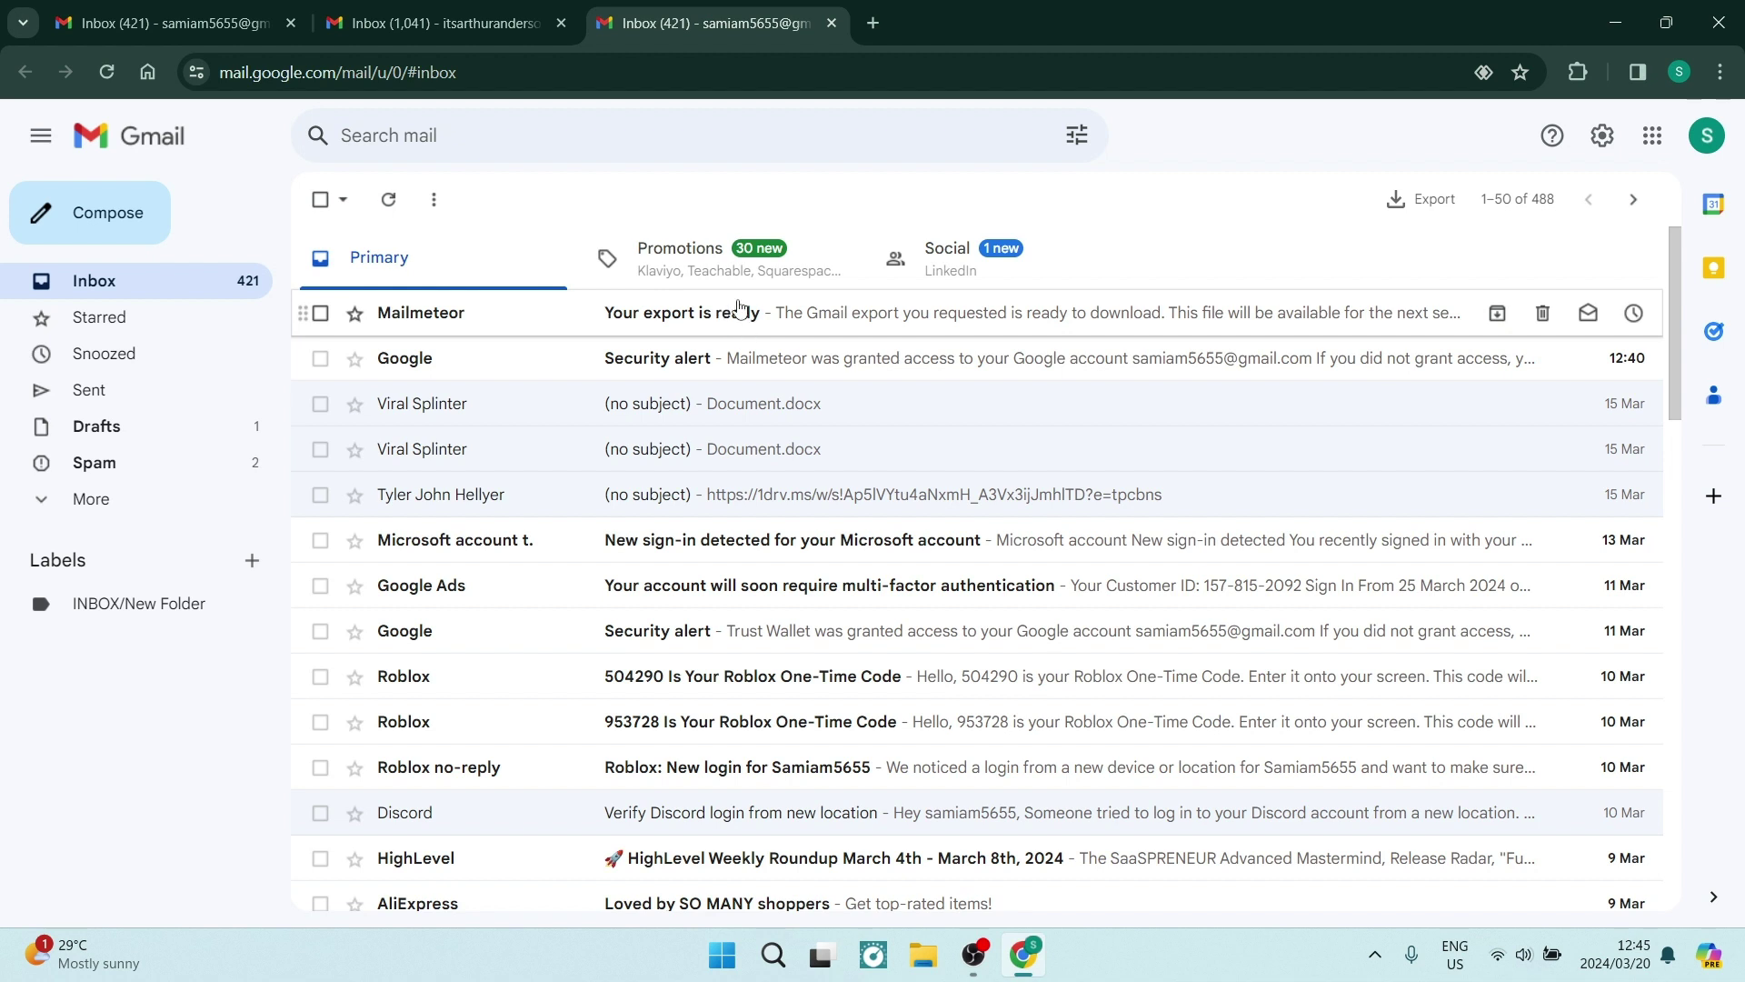
- Start a new email message and expand its draft to full-screen compose mode
{"action": "left_click", "coordinate": [89, 220]}
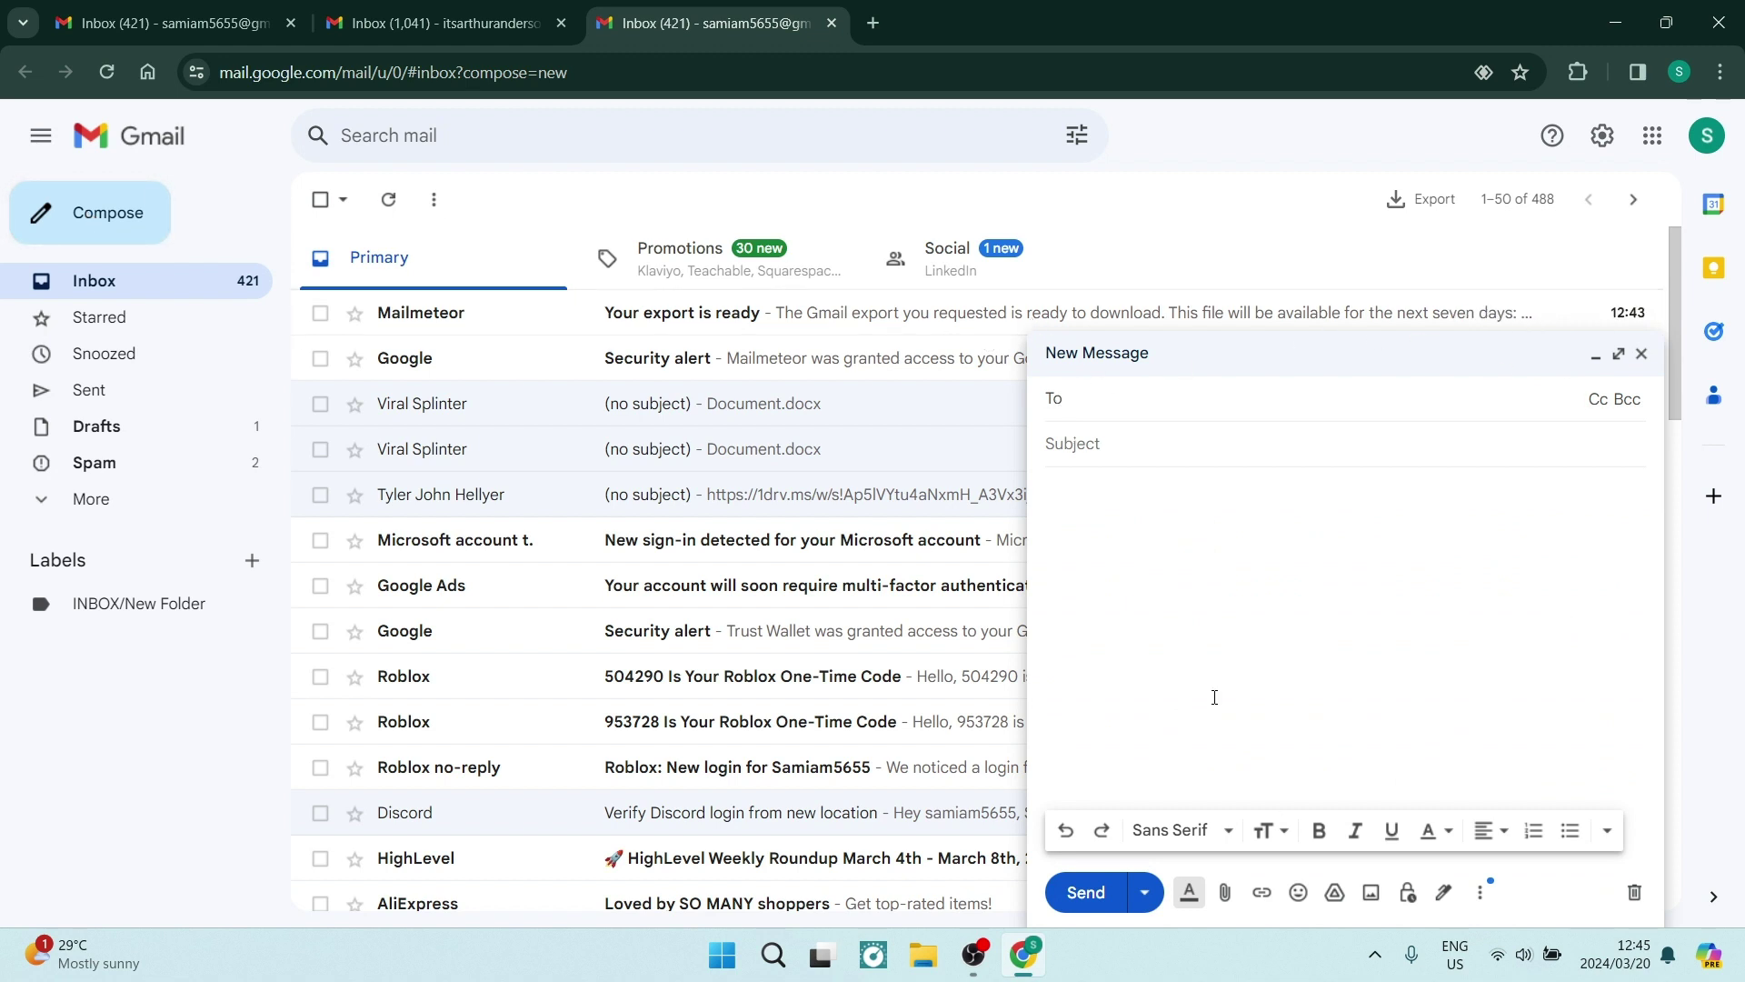
{"action": "left_click", "coordinate": [1621, 357]}
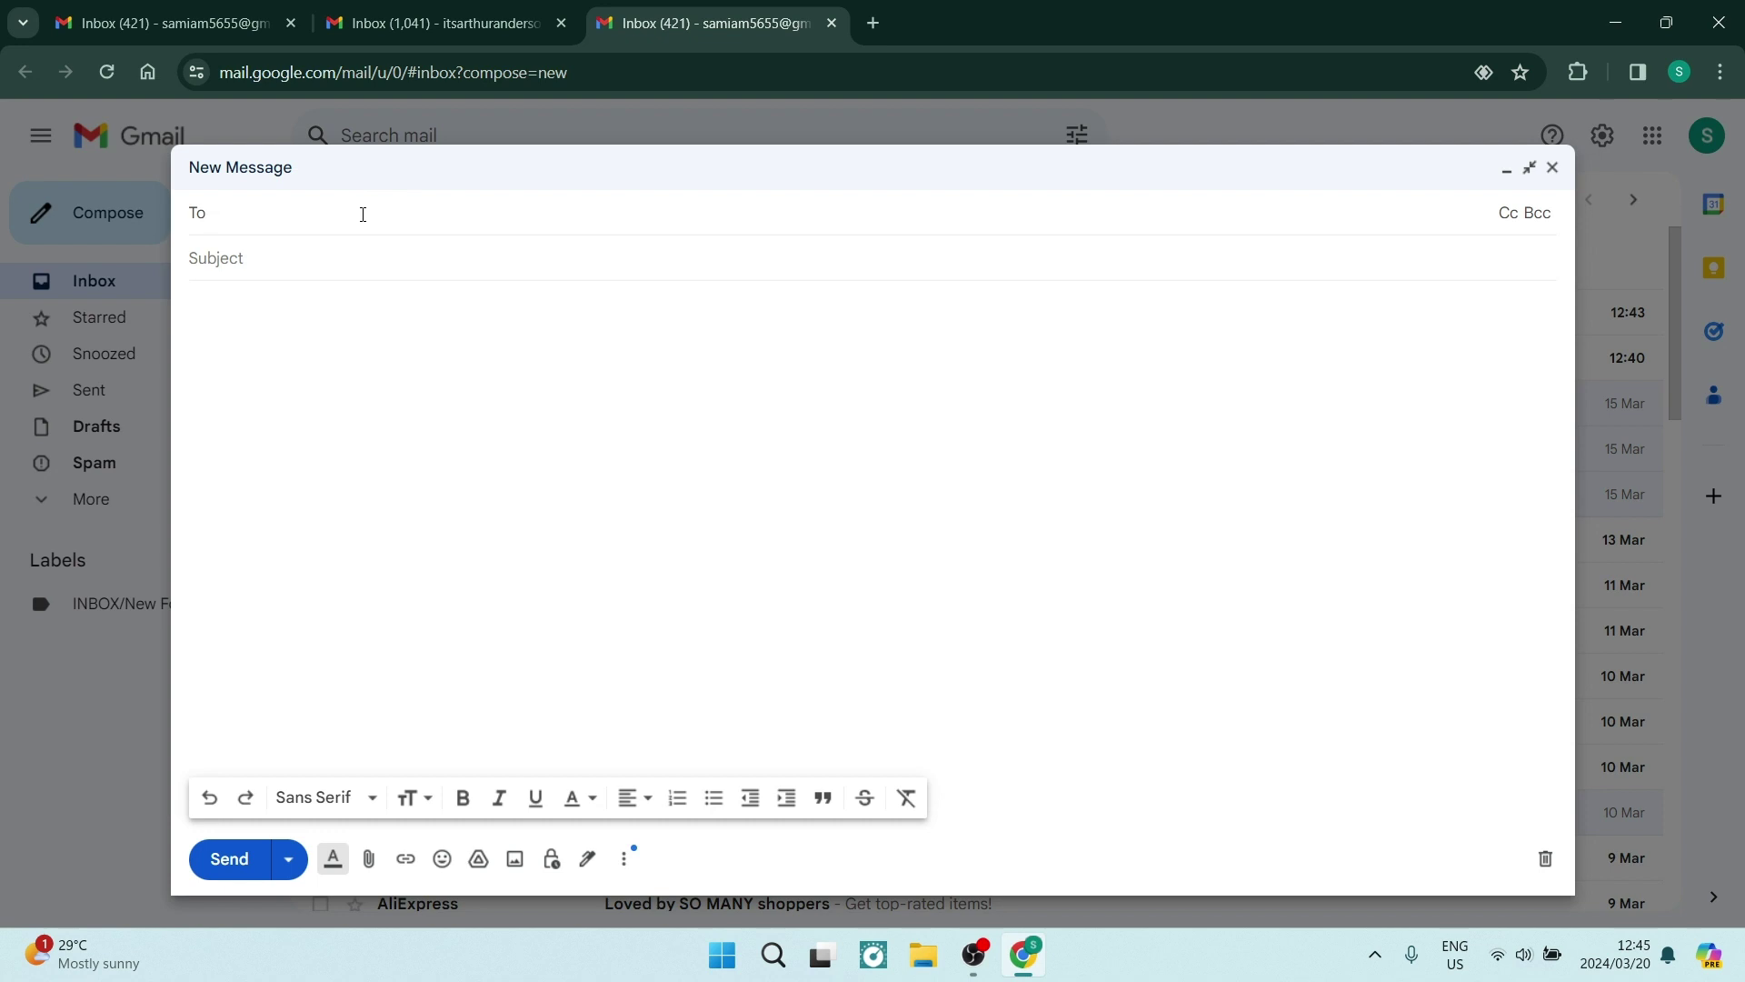
{"action": "type", "text": "tyl"}
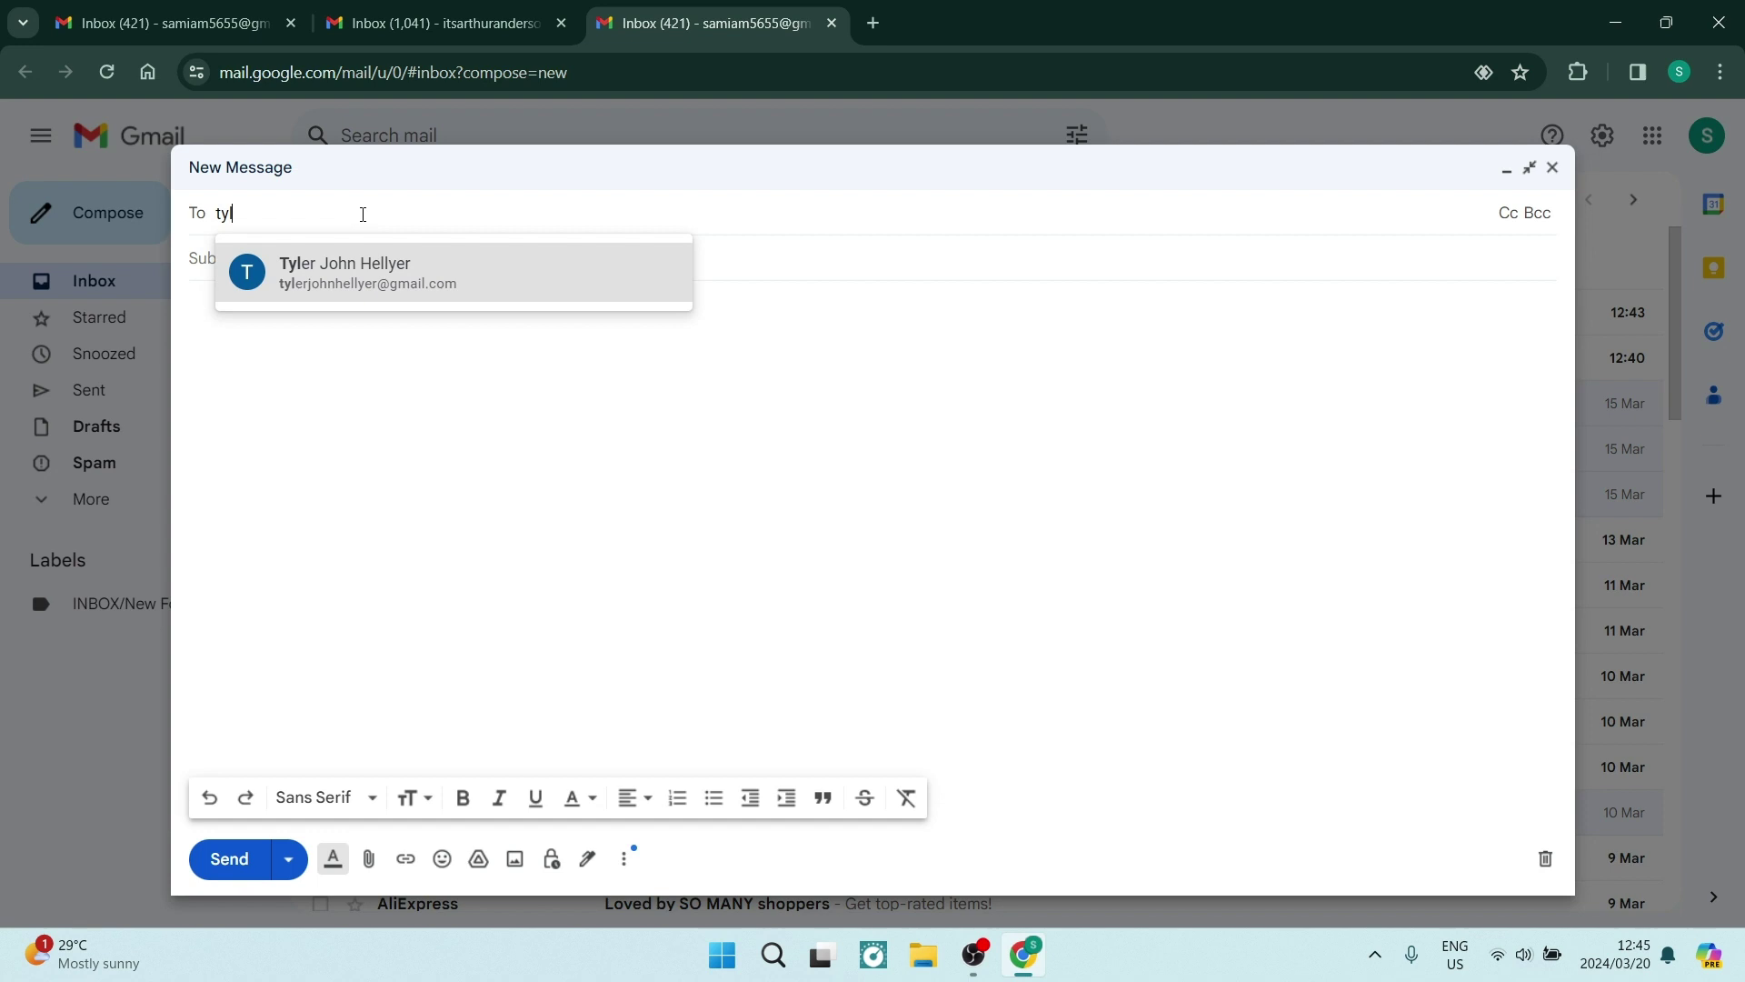
{"action": "left_click", "coordinate": [359, 285]}
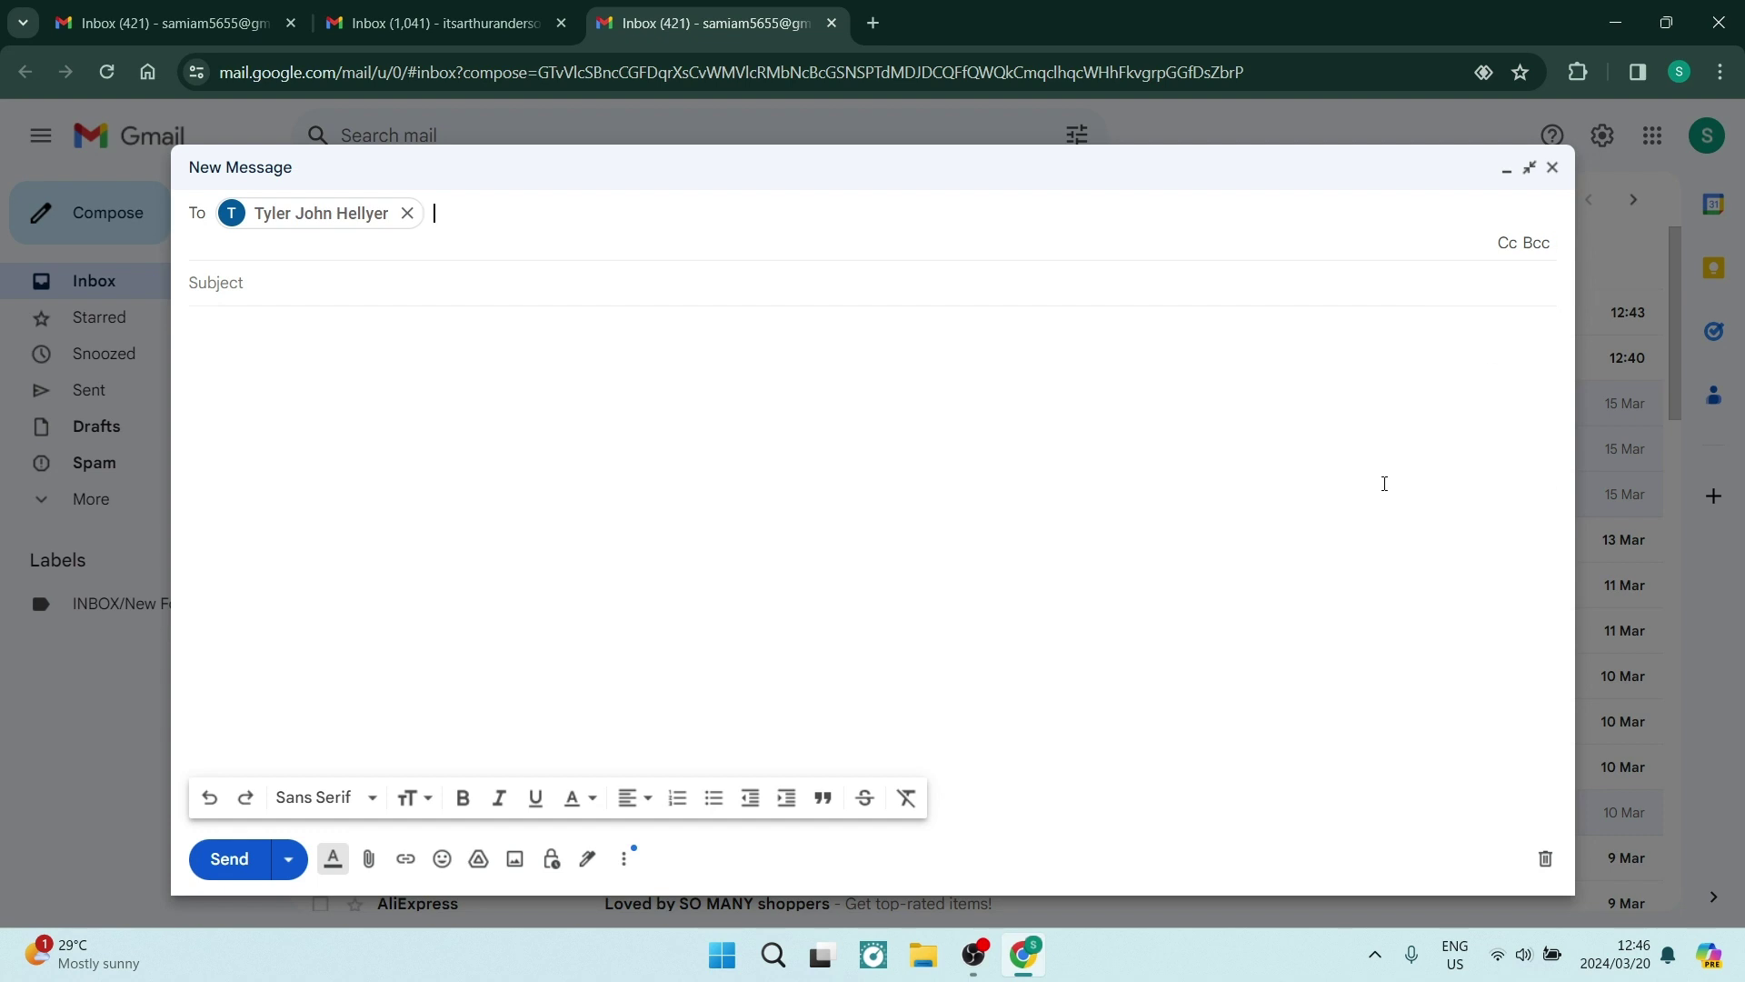
- Show the Cc field and enter the Gmail address there as a Cc chip
{"action": "left_click", "coordinate": [1506, 245]}
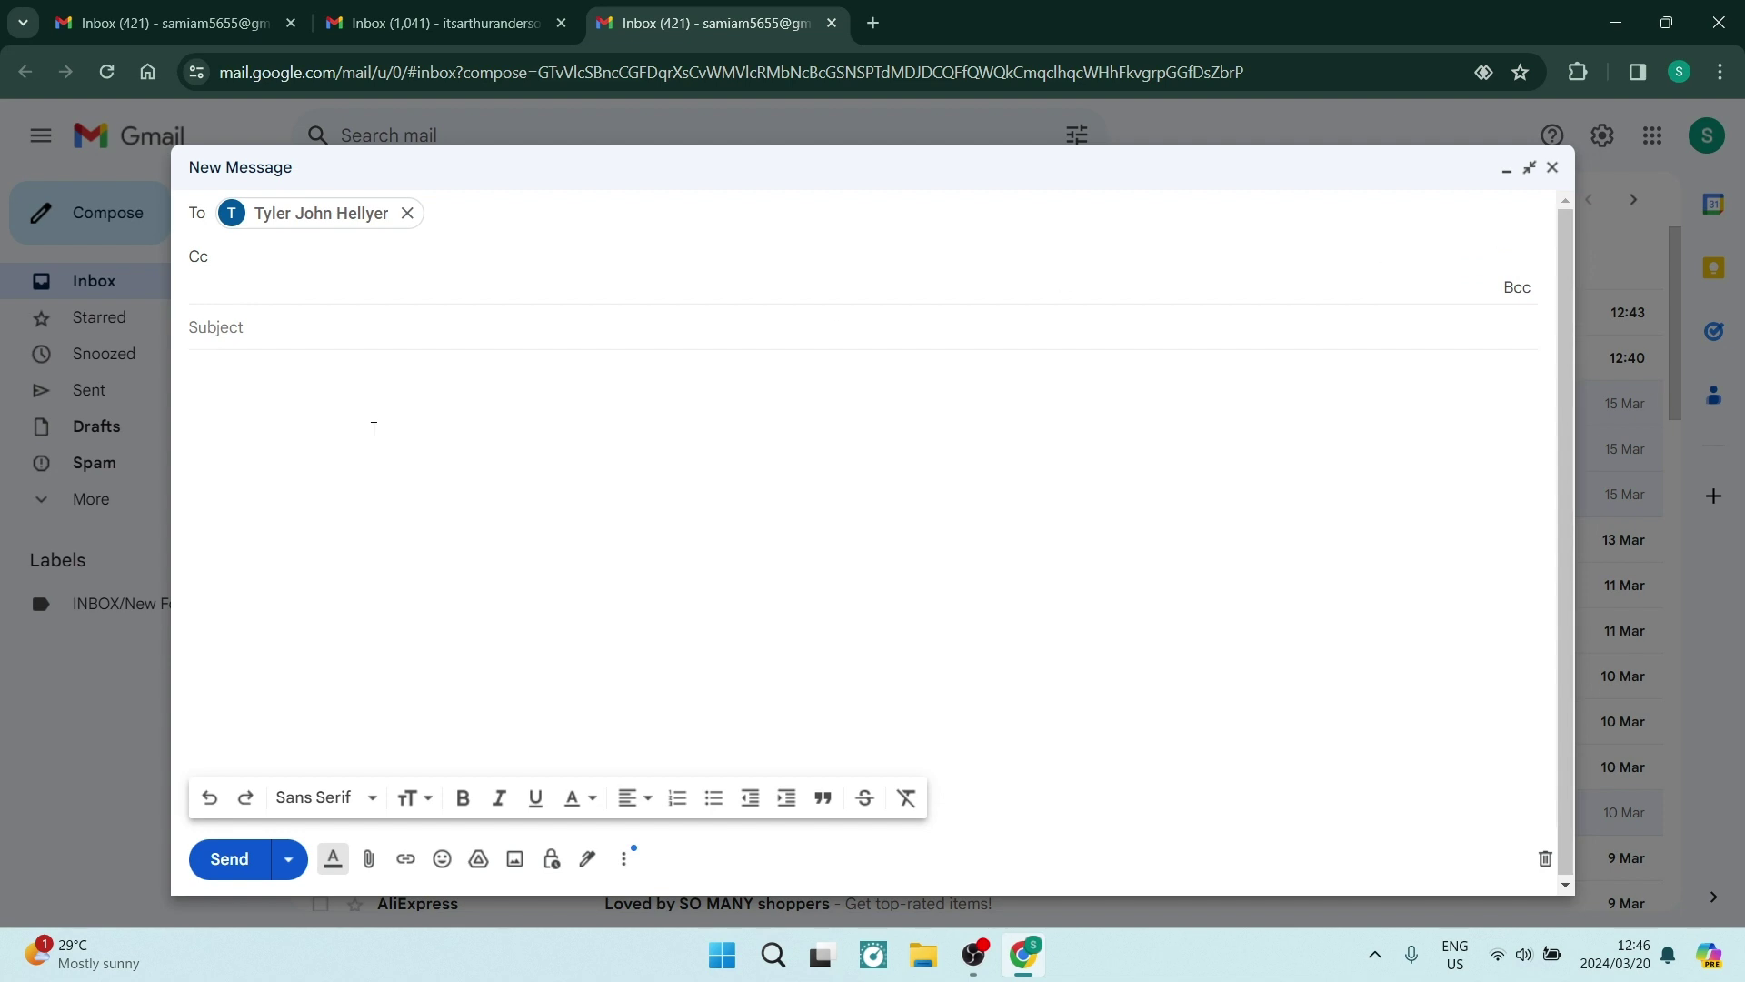
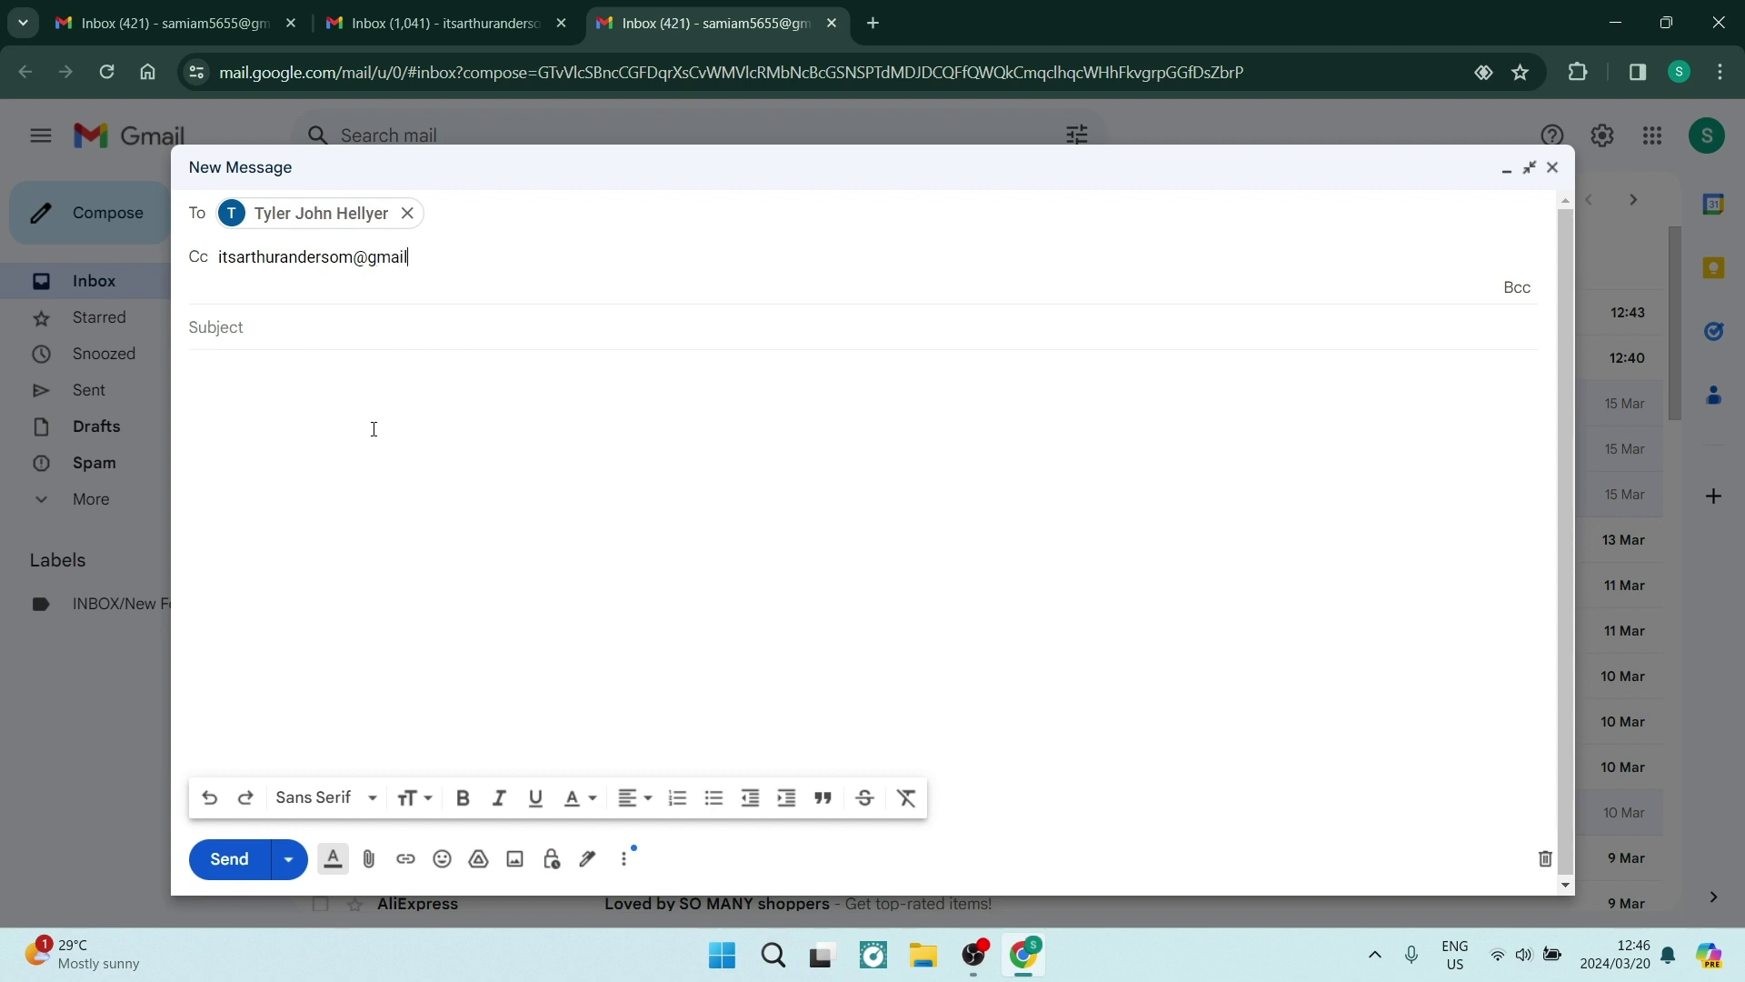
{"action": "left_click", "coordinate": [341, 421]}
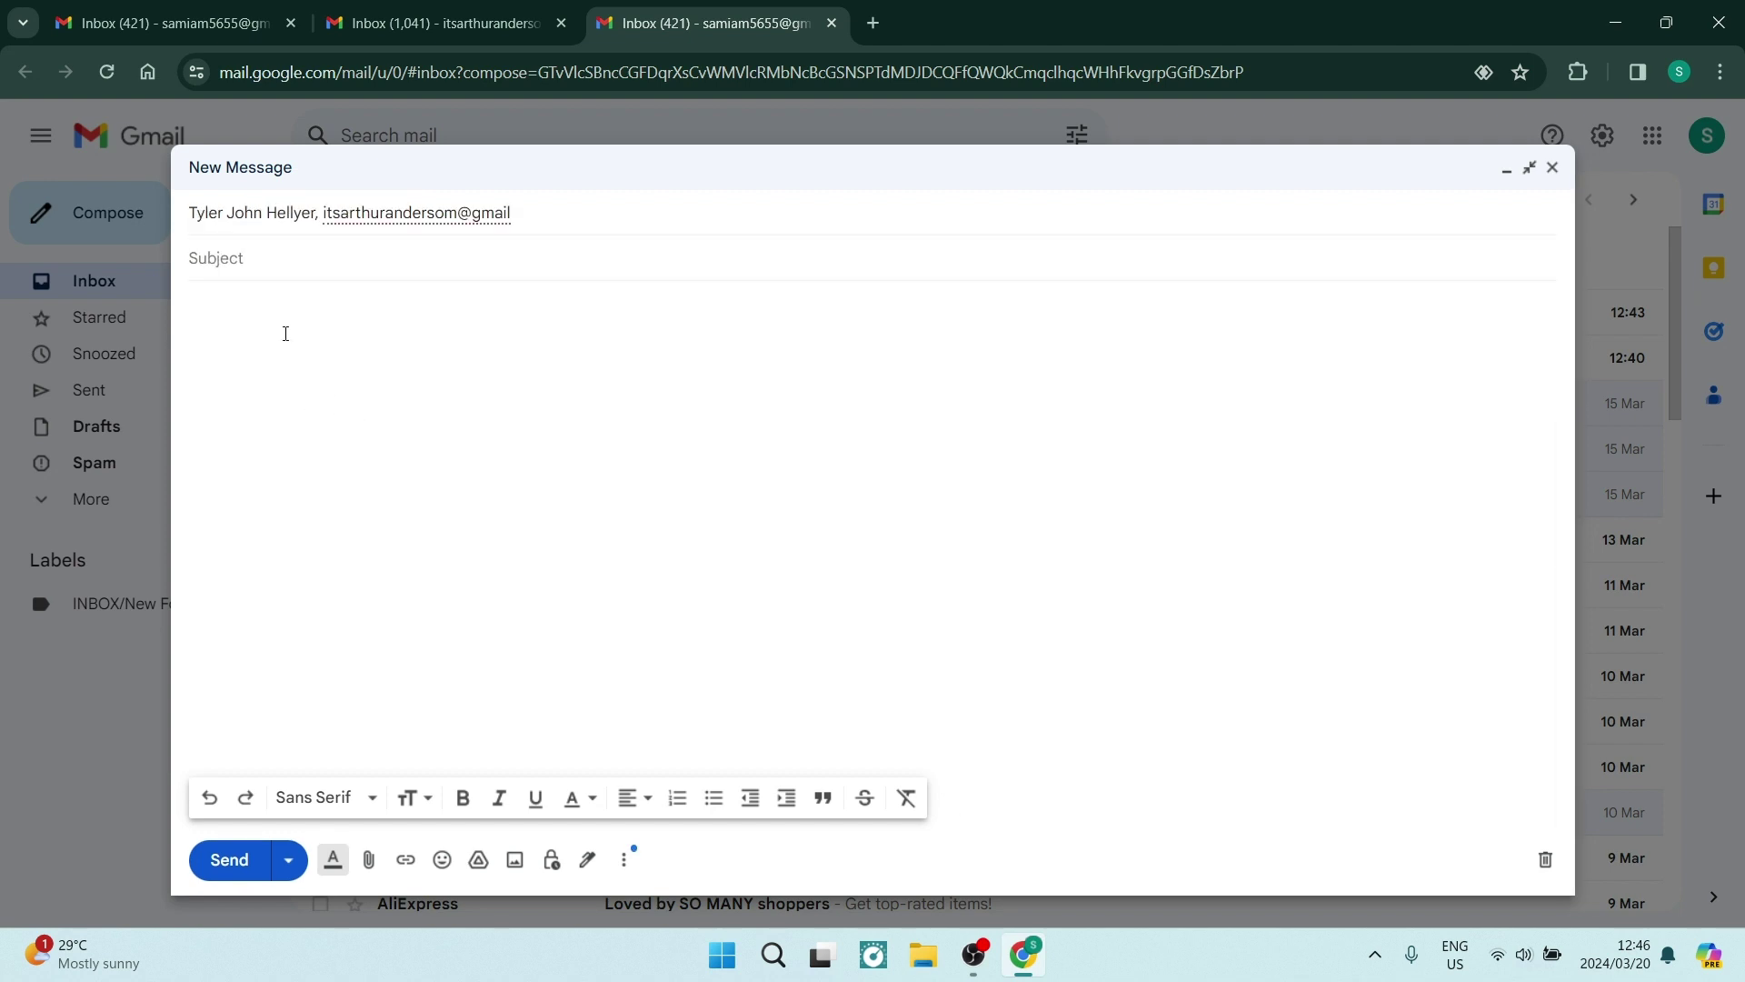
{"action": "left_click", "coordinate": [322, 212]}
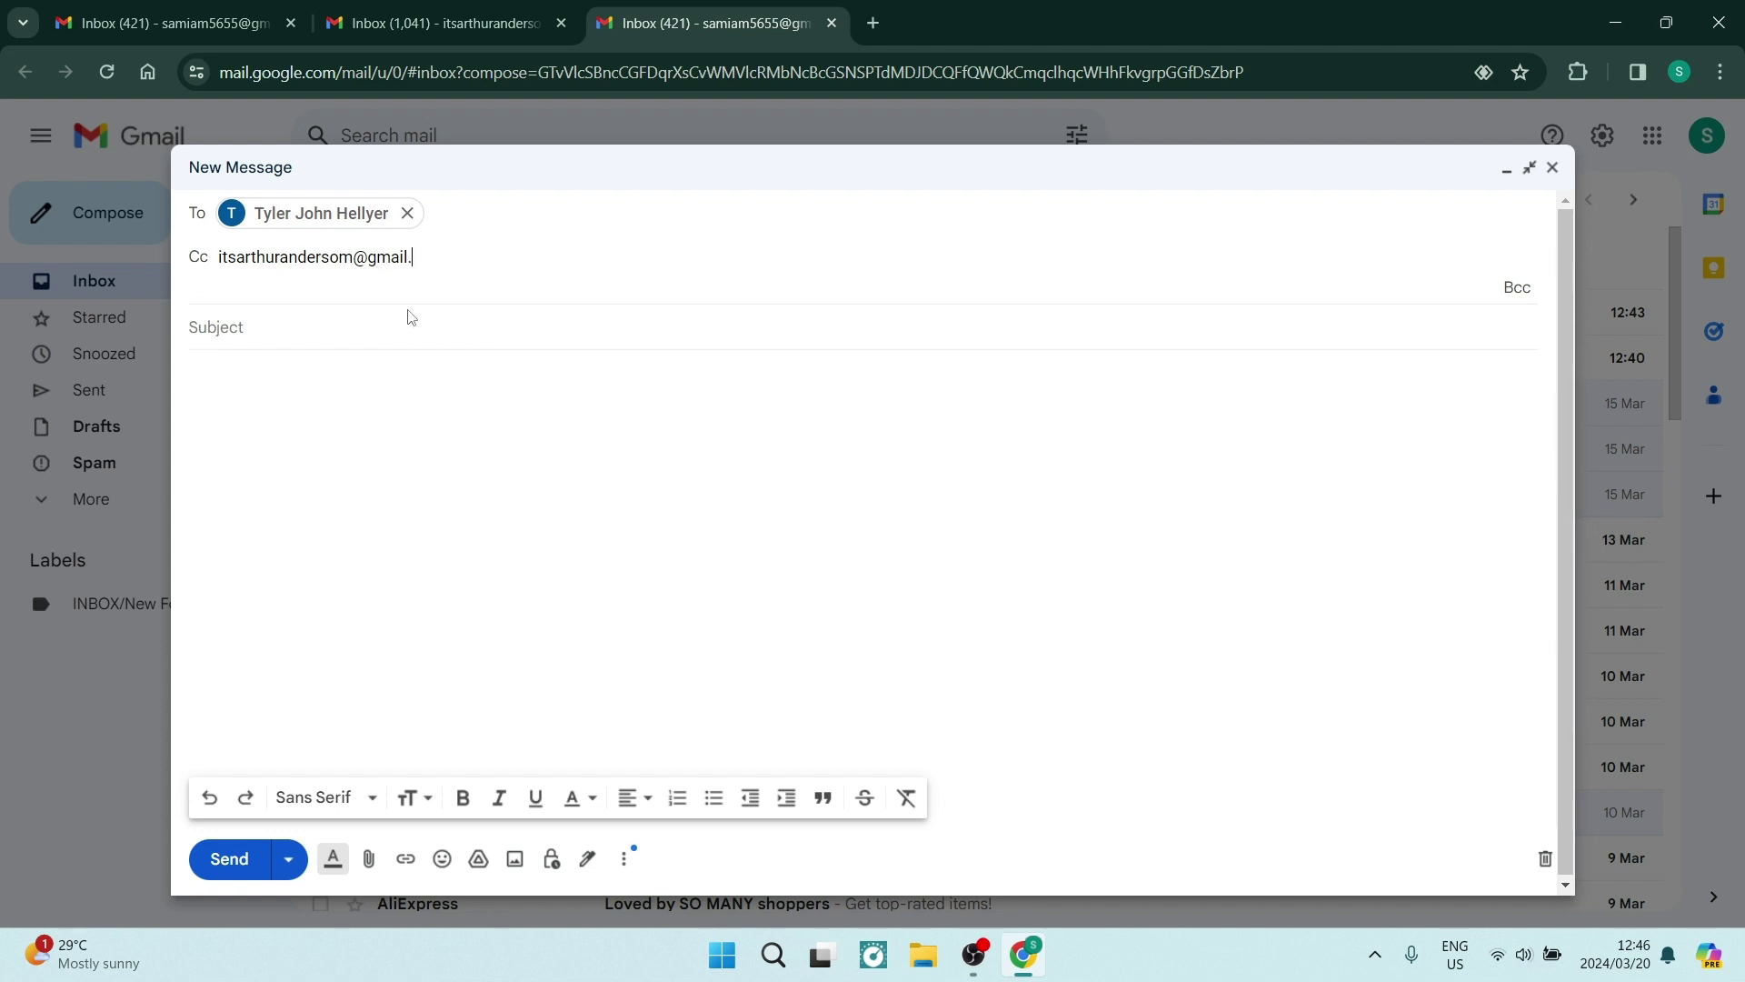
{"action": "type", "text": "com"}
{"action": "key", "text": "Return"}
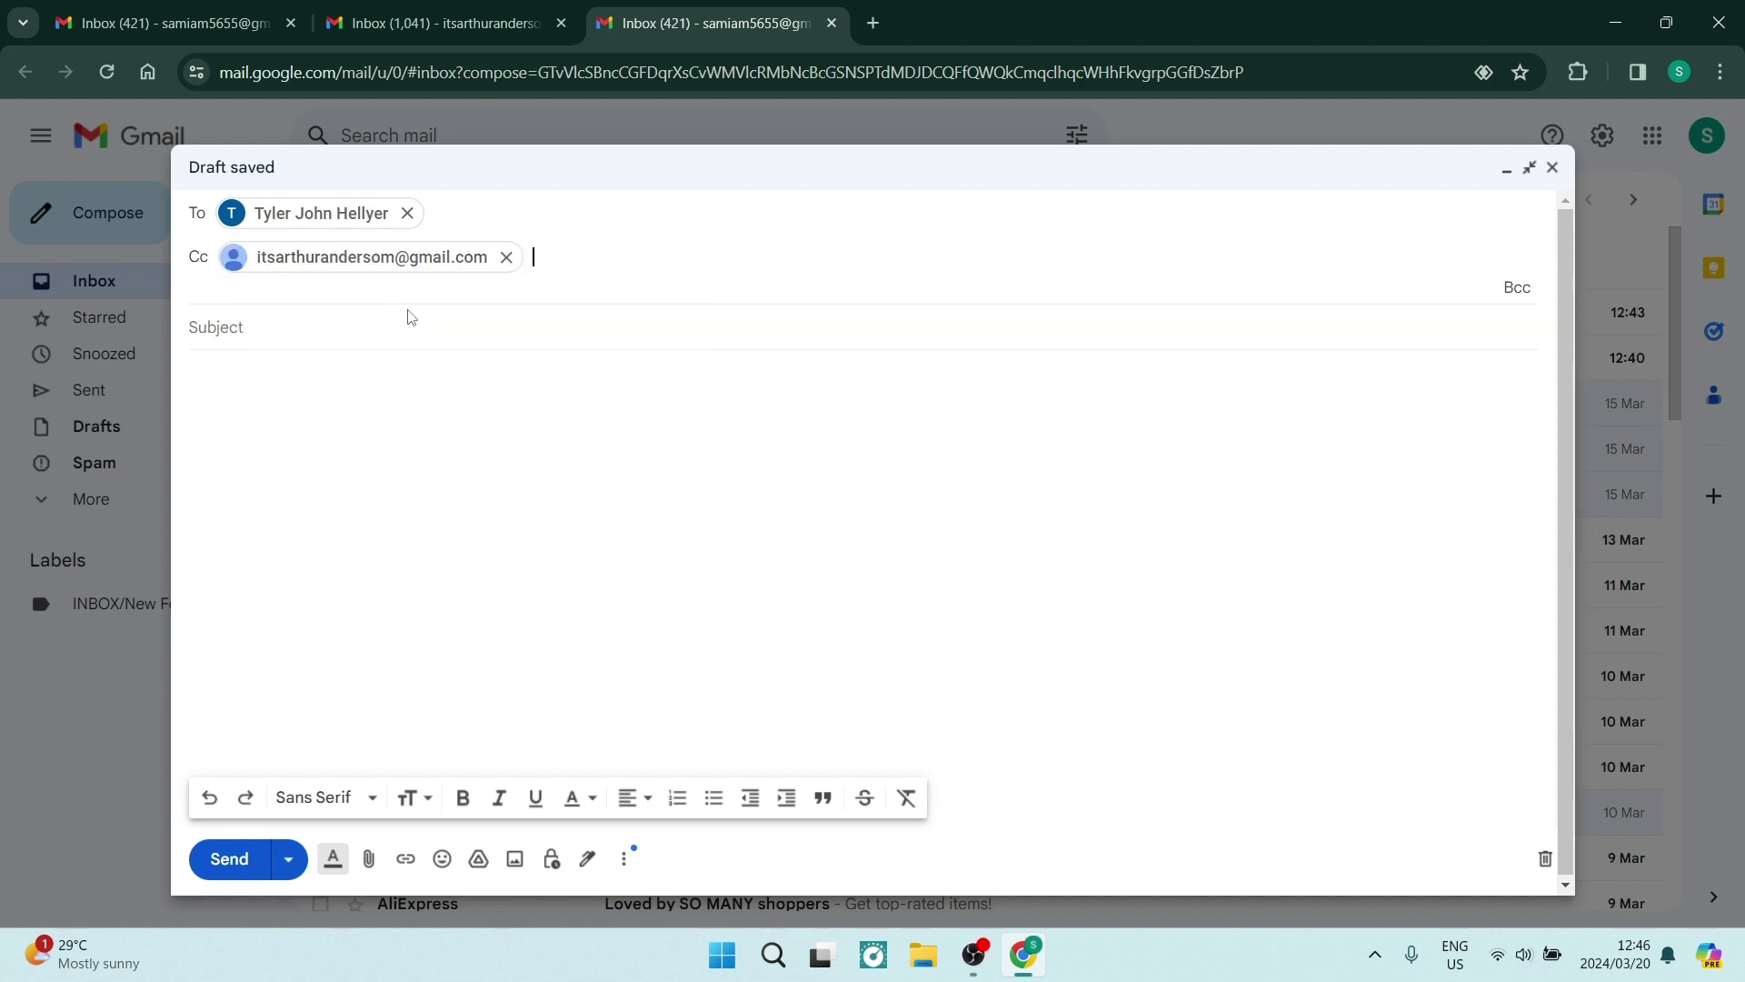
{"action": "left_click", "coordinate": [328, 329]}
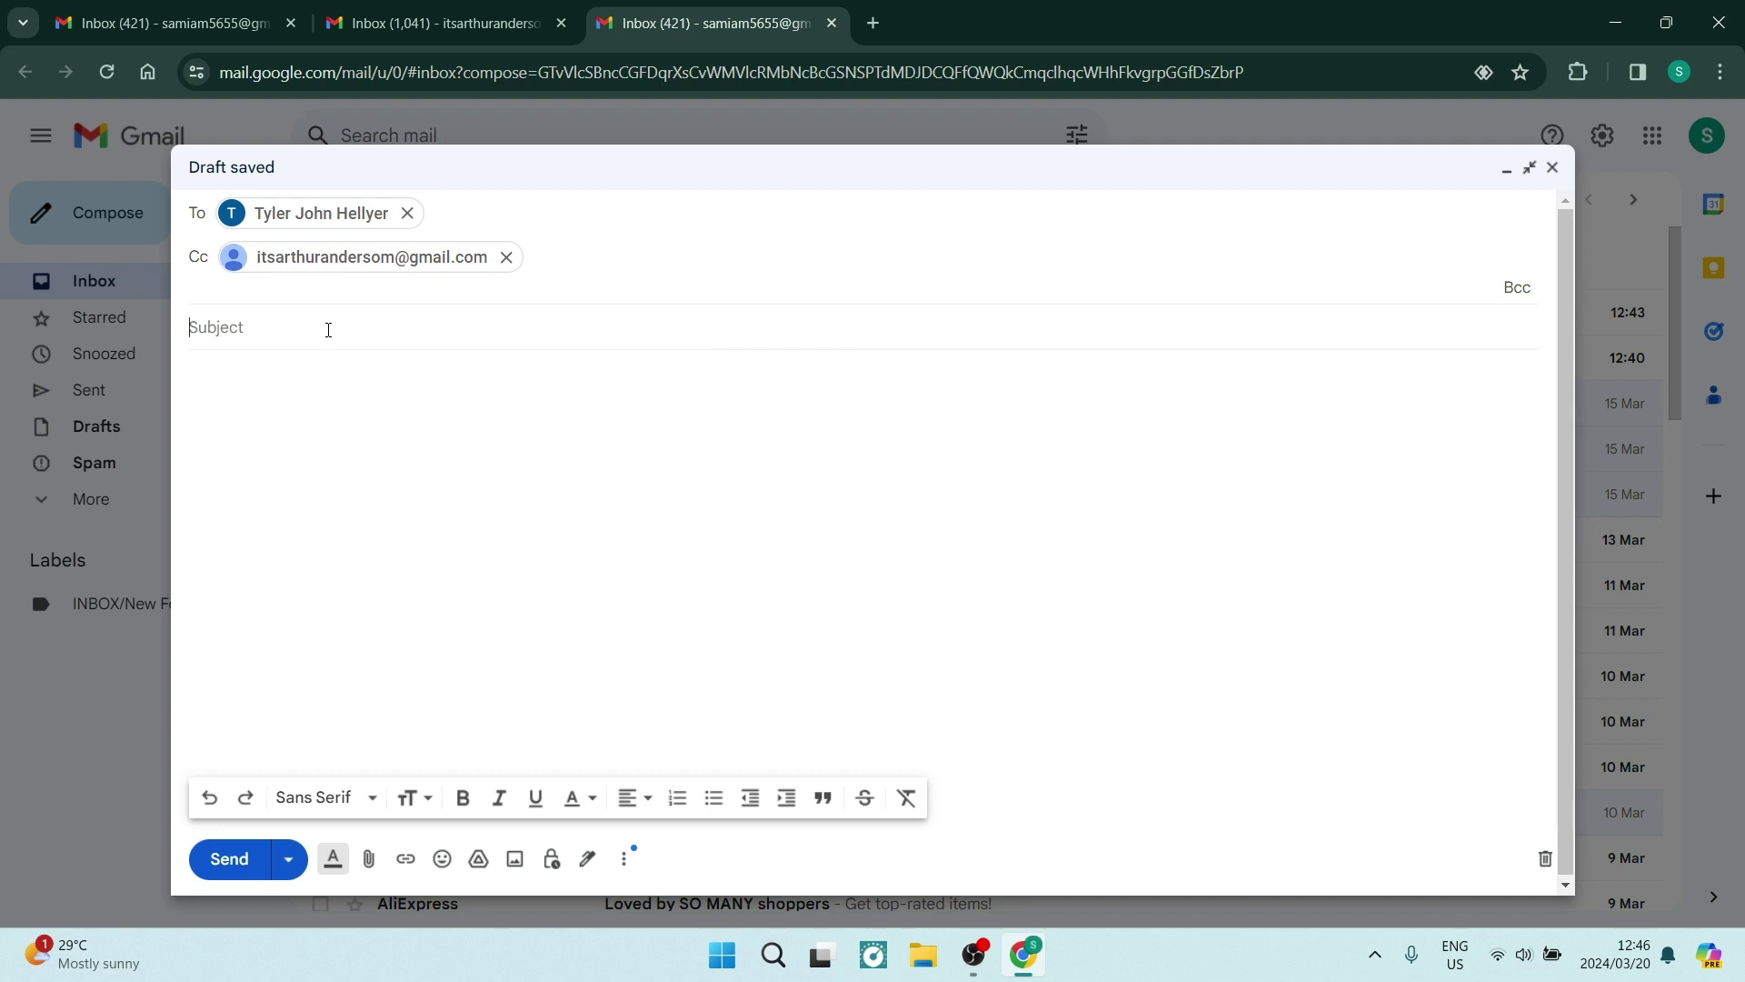